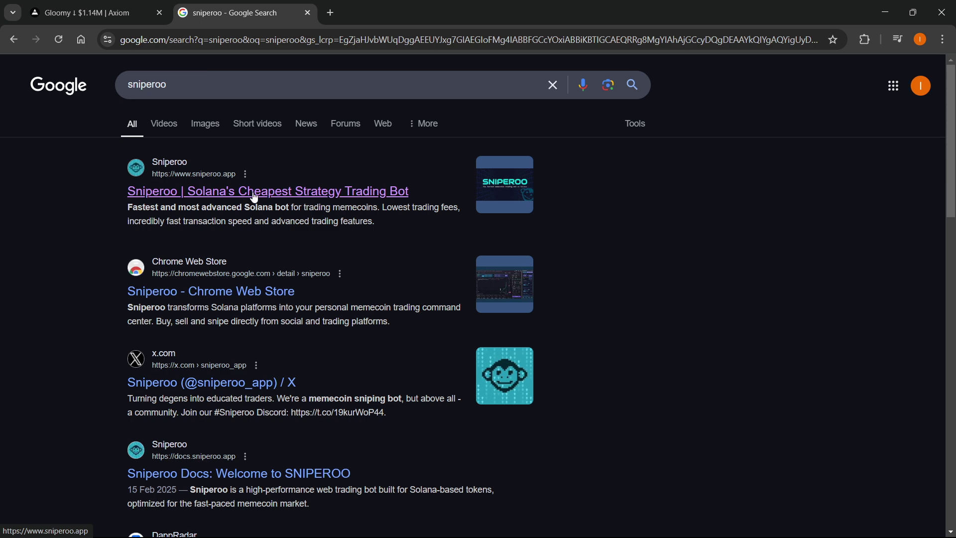
Open the Google result 'Sniperoo | Solana's Cheapest Strategy Trading Bot'
{"action": "left_click", "coordinate": [295, 198]}
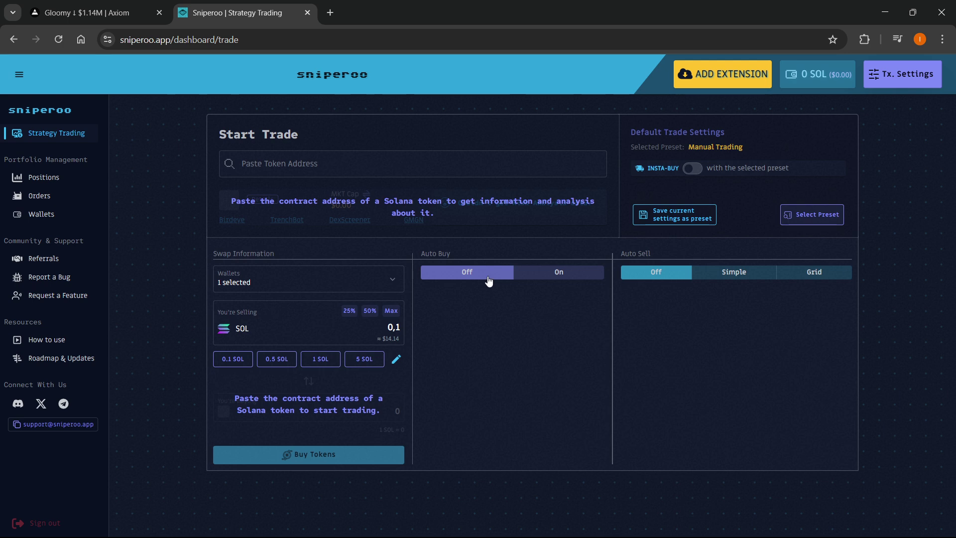
Add the Sniperoo extension to Chrome from its Web Store page
{"action": "left_click", "coordinate": [718, 84]}
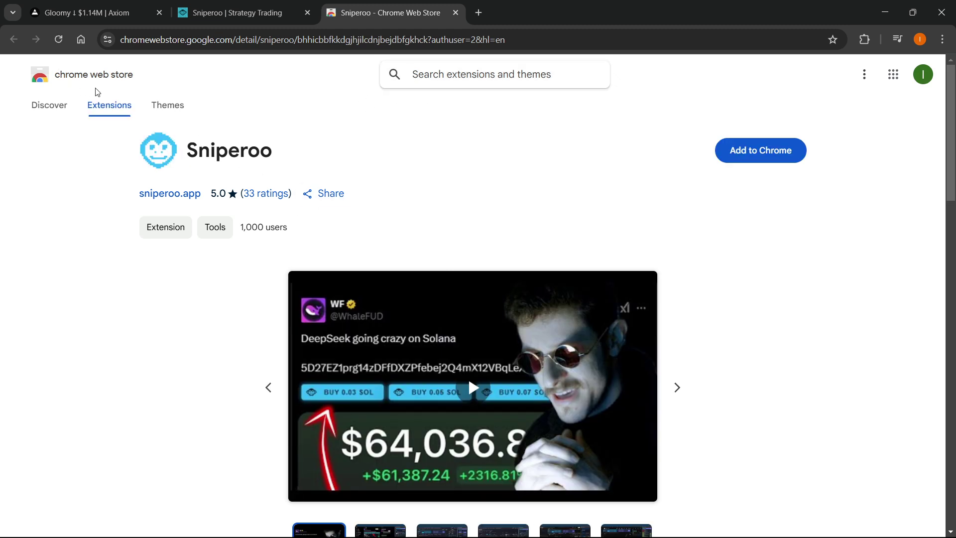
{"action": "left_click", "coordinate": [750, 150]}
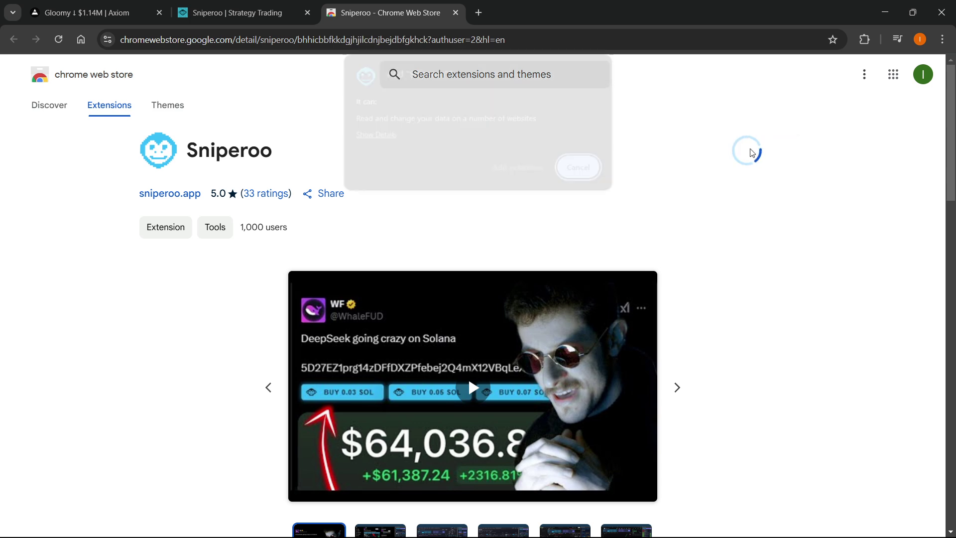
{"action": "left_click", "coordinate": [518, 167]}
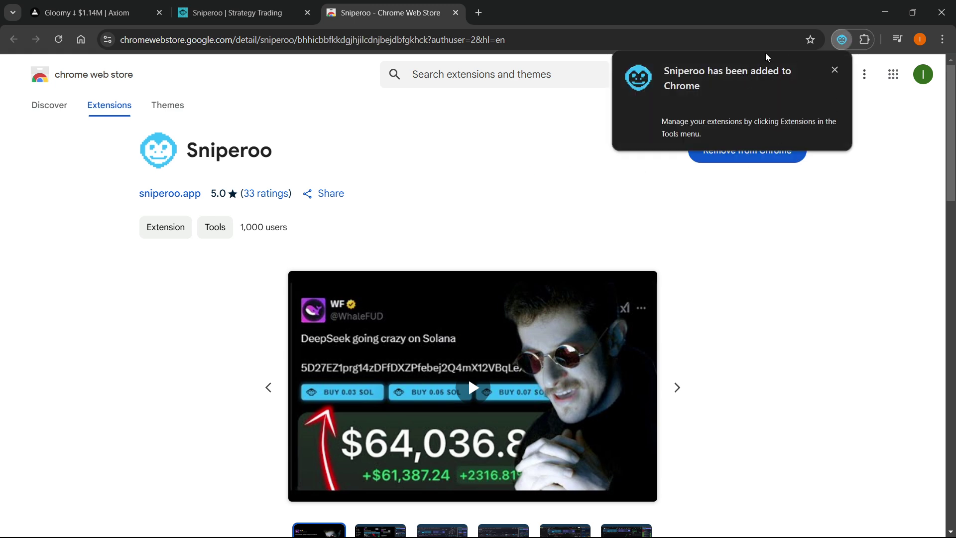
Pin Sniperoo to the browser toolbar from the Extensions menu
{"action": "left_click", "coordinate": [864, 40]}
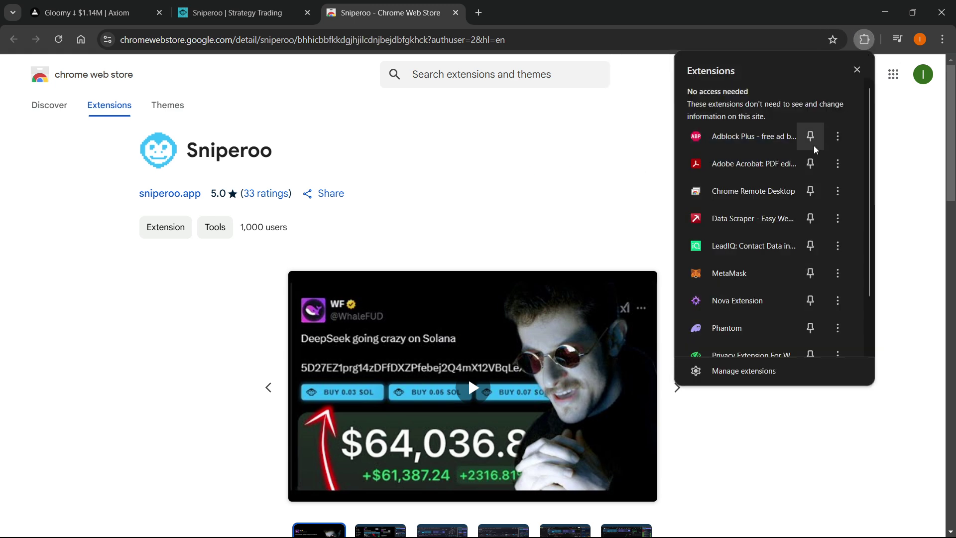
{"action": "scroll", "coordinate": [789, 219], "scroll_direction": "down", "scroll_amount": 3}
{"action": "left_click", "coordinate": [810, 342]}
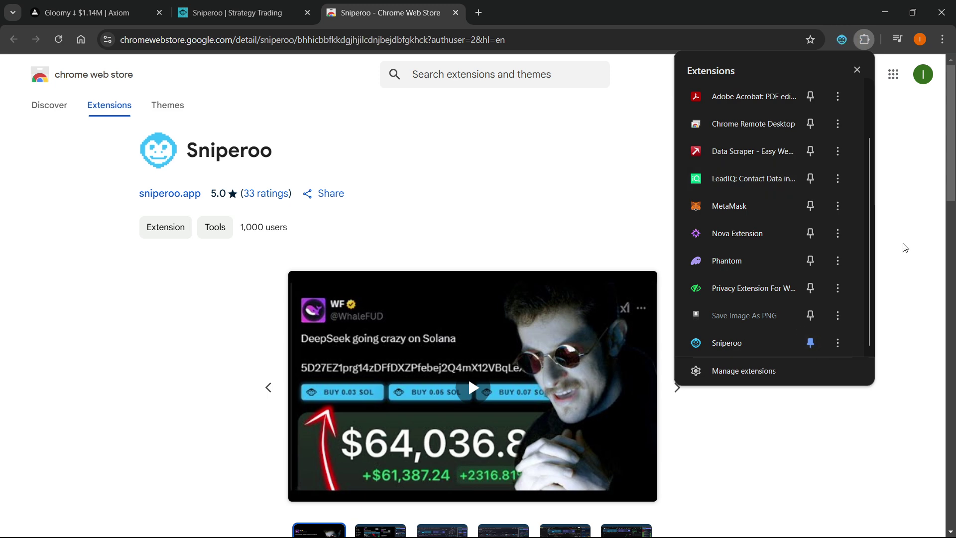
{"action": "left_click", "coordinate": [912, 210]}
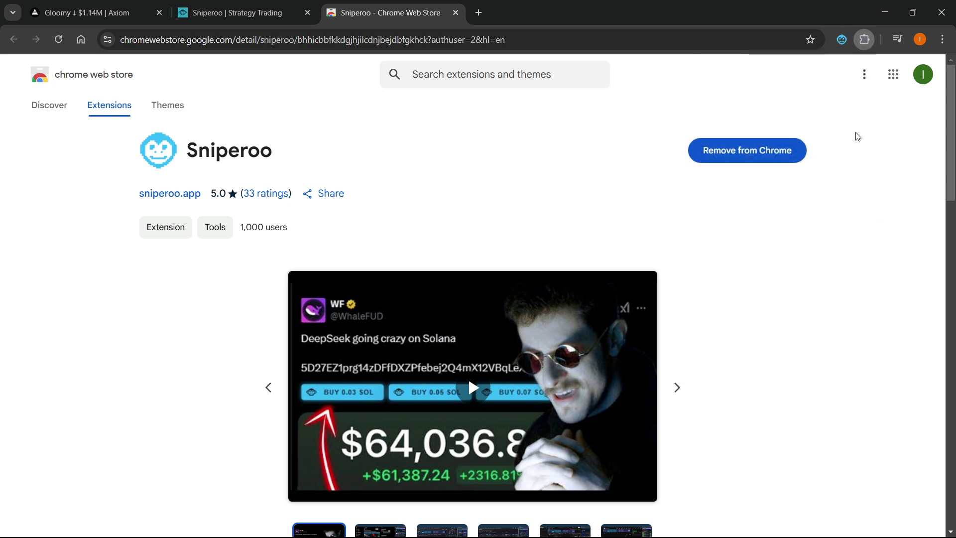
Open Sniperoo's toolbar trade panel, then return to the 'Sniperoo | Strategy Trading' tab
{"action": "left_click", "coordinate": [842, 40]}
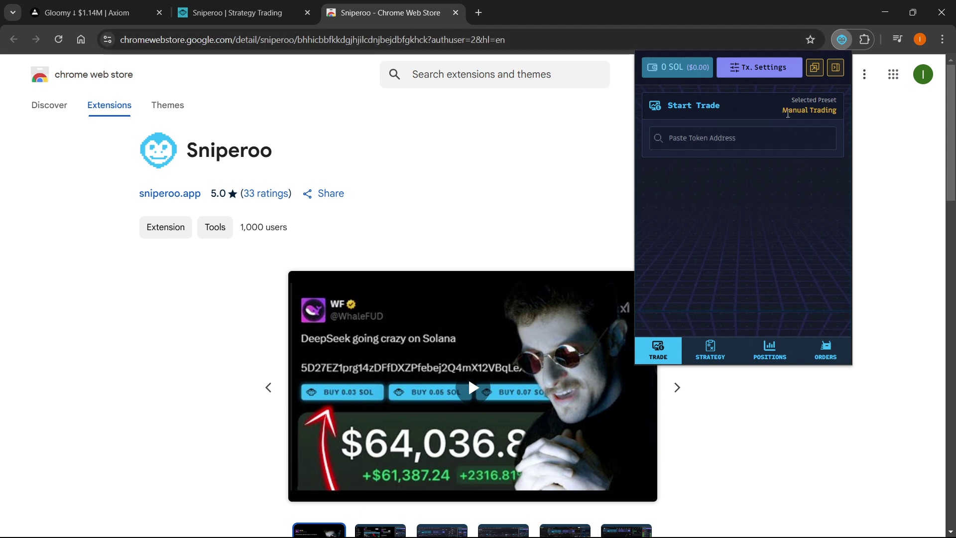
{"action": "left_click", "coordinate": [272, 9]}
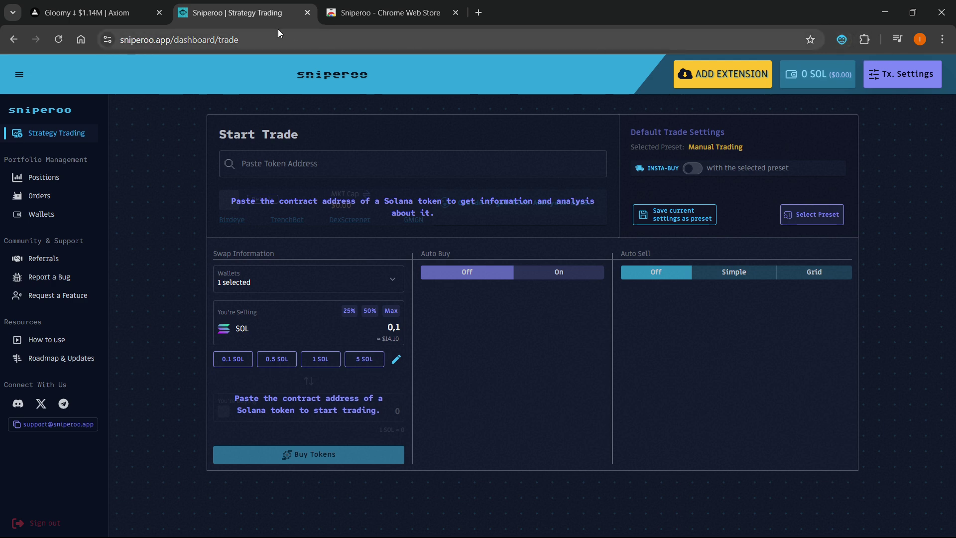
Bring up Axiom's Discover page and close the Chrome Web Store tab
{"action": "left_click", "coordinate": [64, 5]}
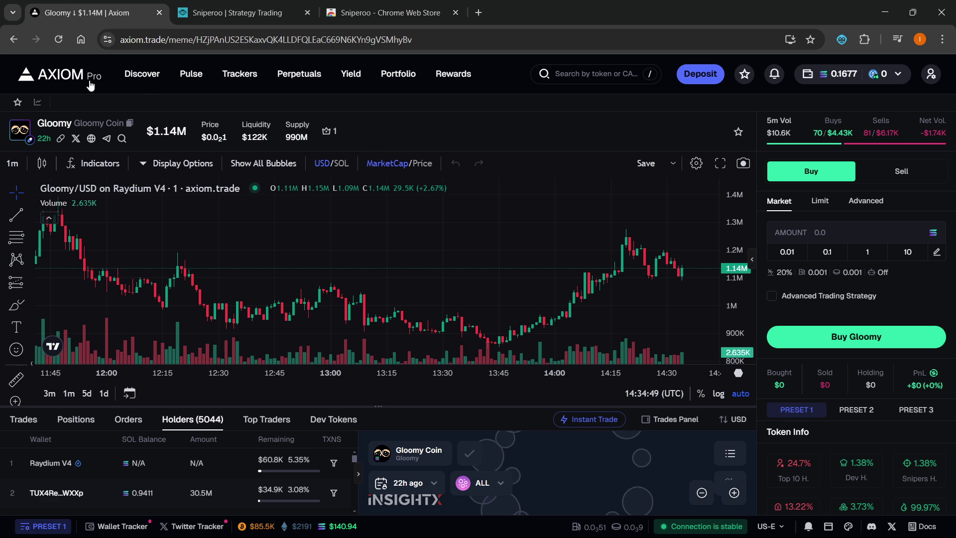
{"action": "left_click", "coordinate": [63, 74]}
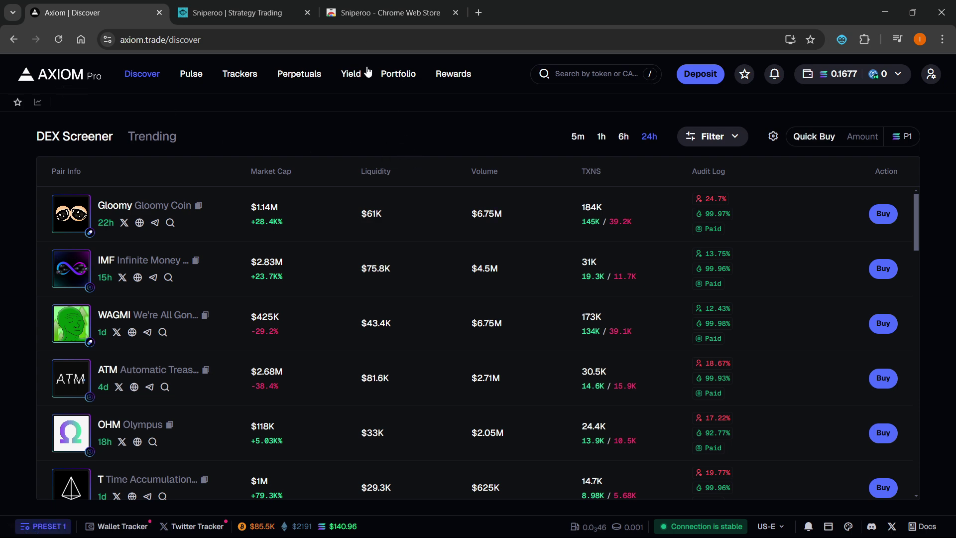
{"action": "left_click", "coordinate": [378, 13]}
{"action": "middle_click", "coordinate": [332, 7]}
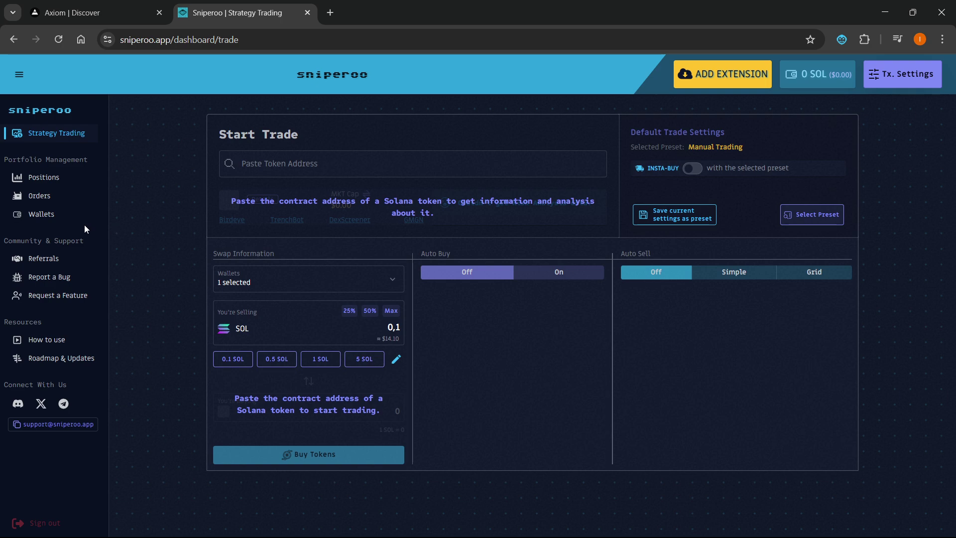
Export and copy the Main Wallet's private key from Sniperoo's Wallets page
{"action": "left_click", "coordinate": [35, 224]}
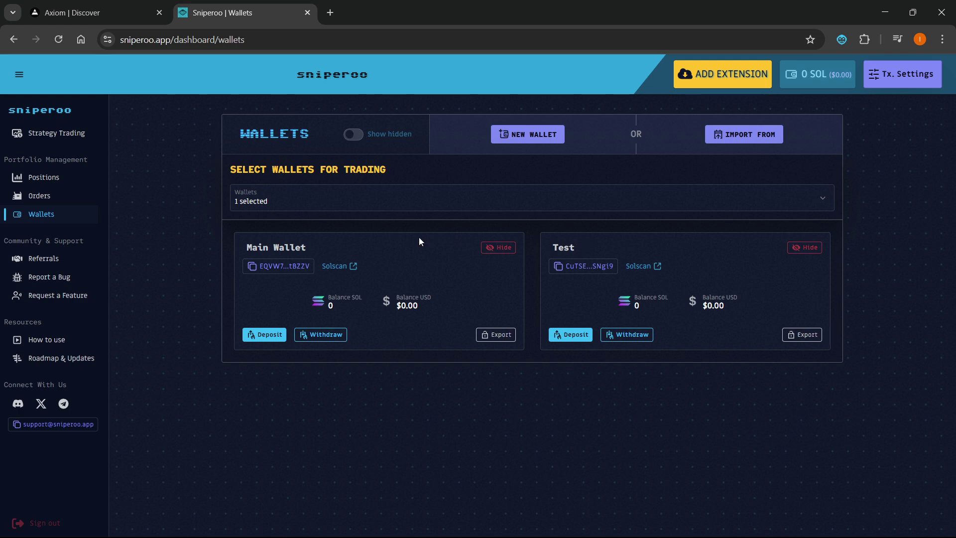
{"action": "left_click", "coordinate": [65, 12]}
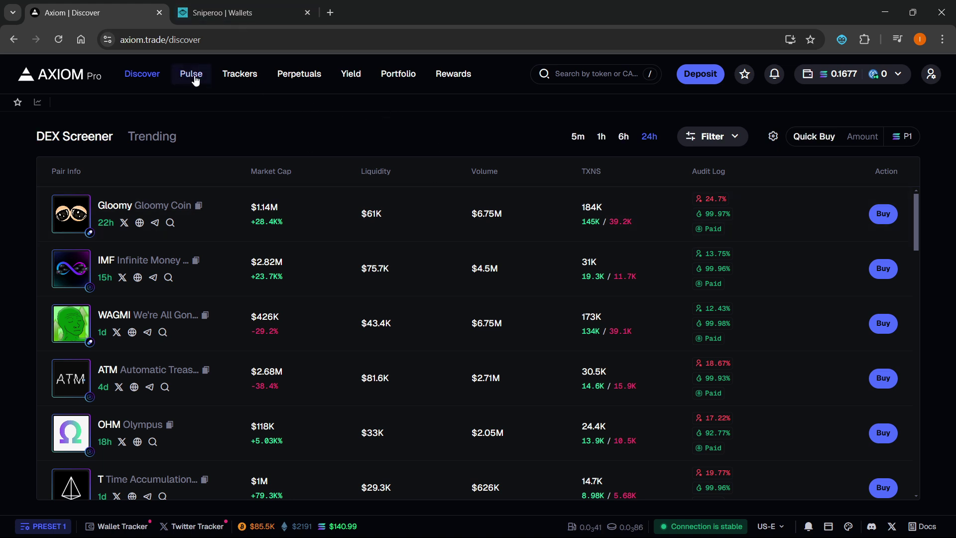
{"action": "left_click", "coordinate": [191, 12]}
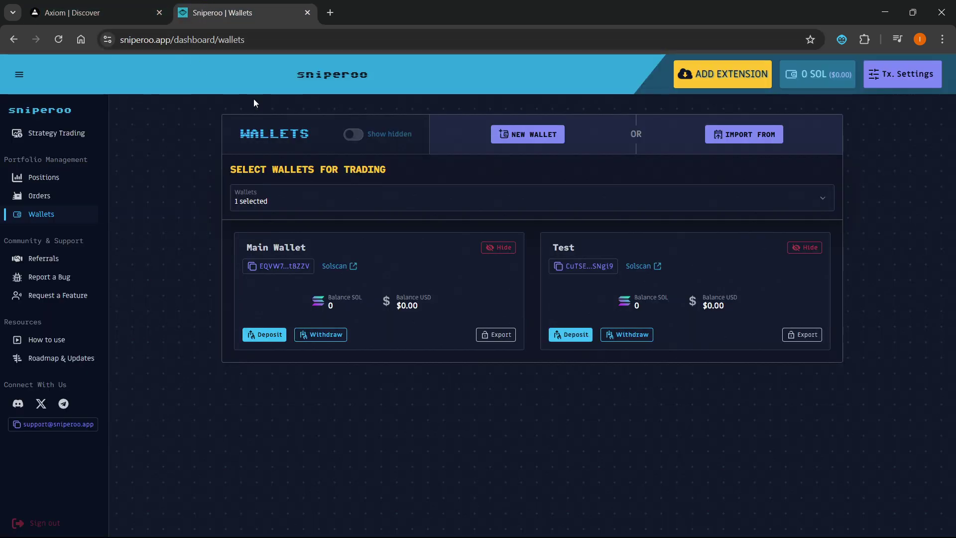
{"action": "left_click", "coordinate": [493, 336]}
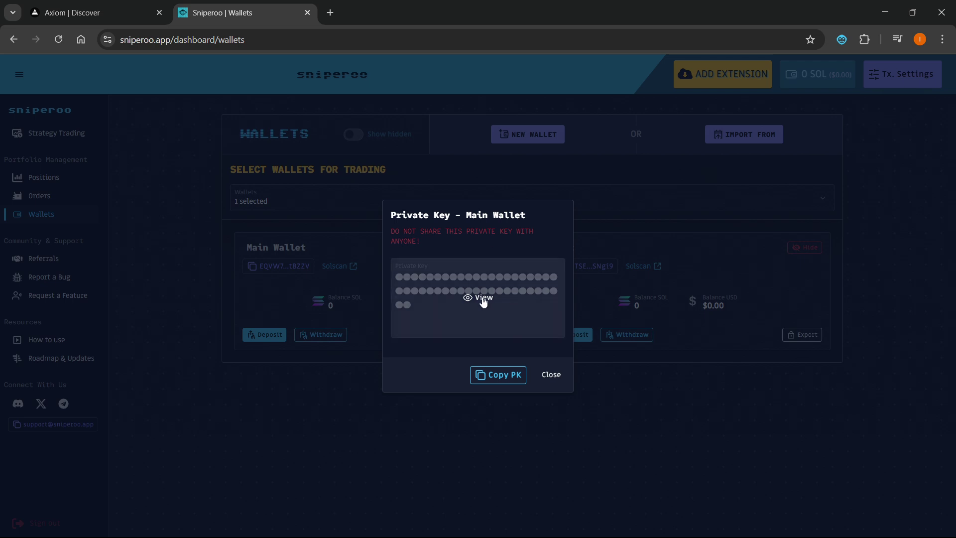
{"action": "left_click", "coordinate": [505, 376]}
{"action": "left_click", "coordinate": [550, 375]}
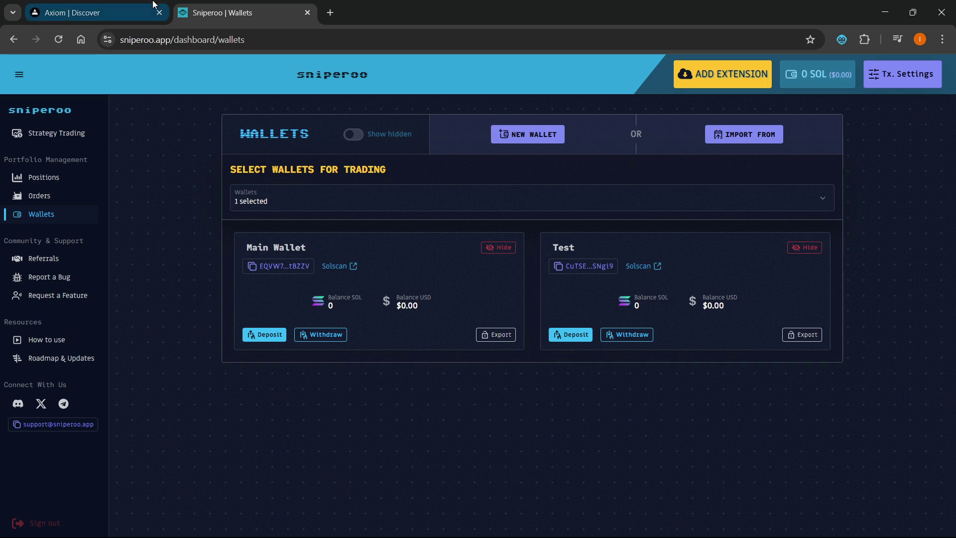
{"action": "left_click", "coordinate": [90, 12]}
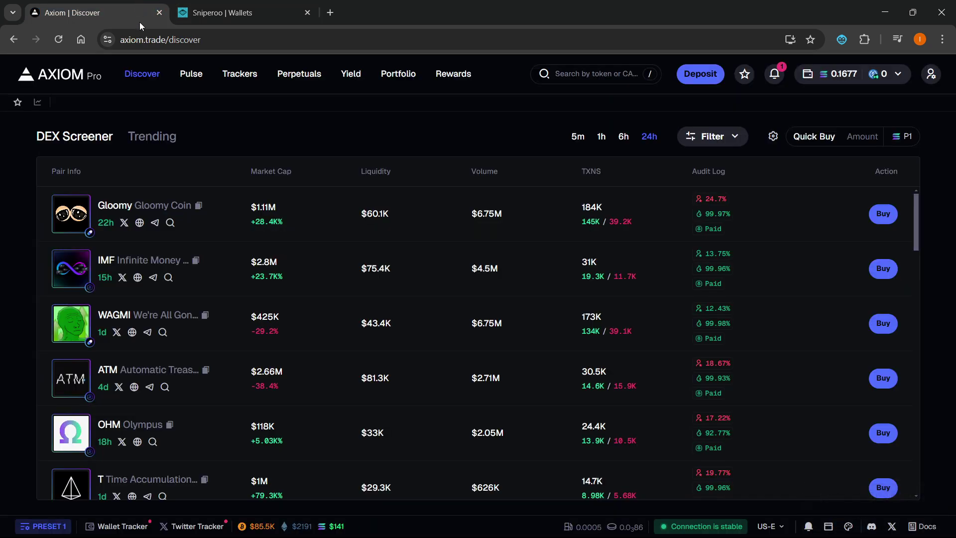
Paste the Sniperoo private key into Axiom's Manage Wallets and add the wallet
{"action": "left_click", "coordinate": [931, 77]}
{"action": "left_click", "coordinate": [886, 100]}
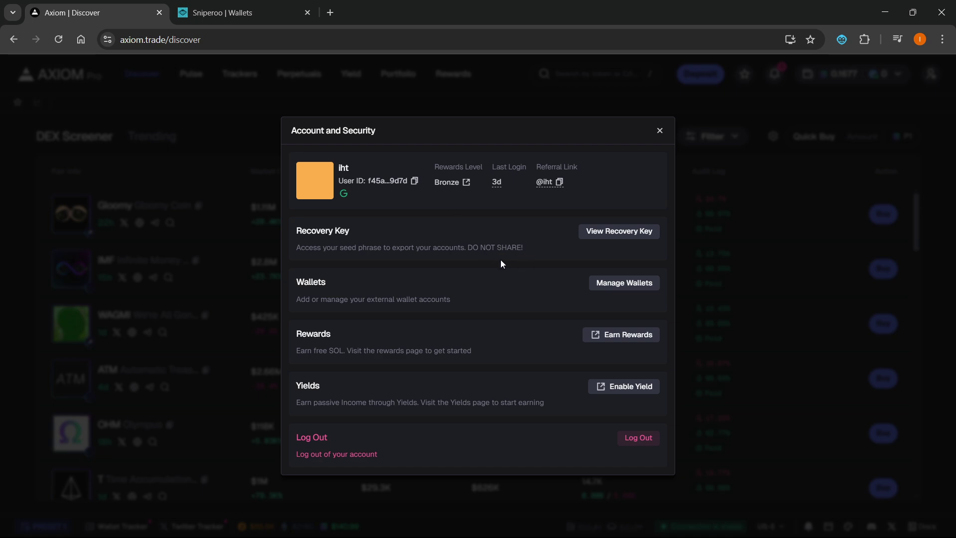
{"action": "left_click", "coordinate": [615, 282]}
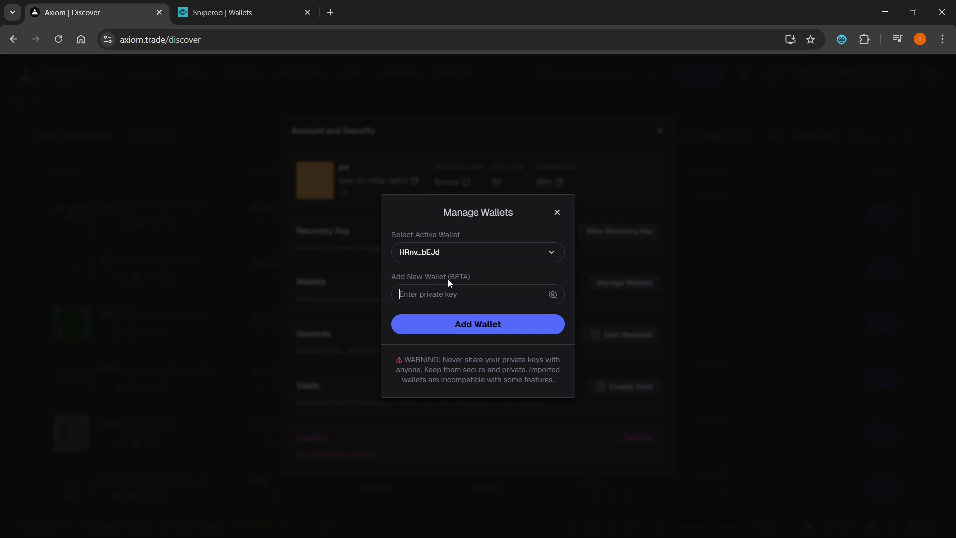
{"action": "left_click", "coordinate": [445, 296]}
{"action": "key", "text": "ctrl+v"}
{"action": "left_click", "coordinate": [491, 329]}
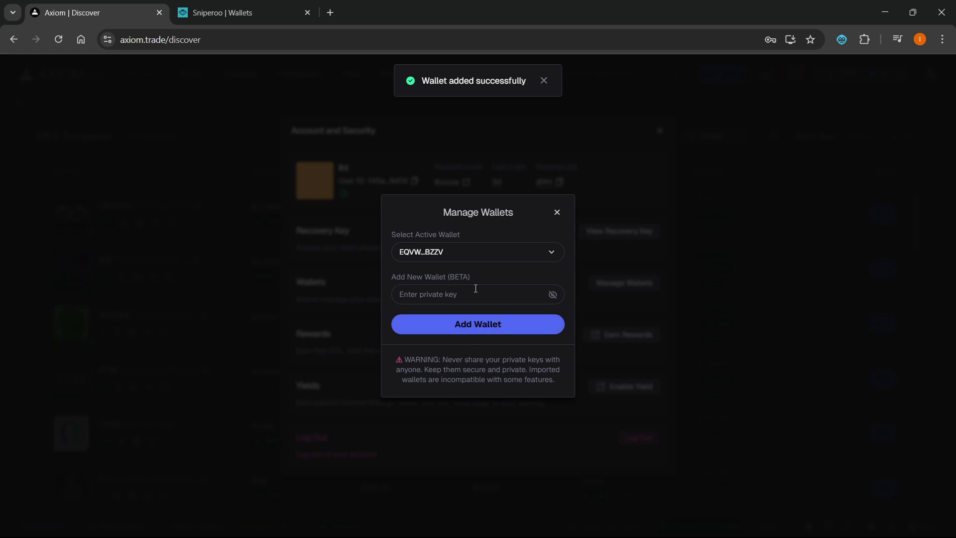
Check the Active Wallet dropdown, then close the settings windows and save-password popup
{"action": "left_click", "coordinate": [470, 255]}
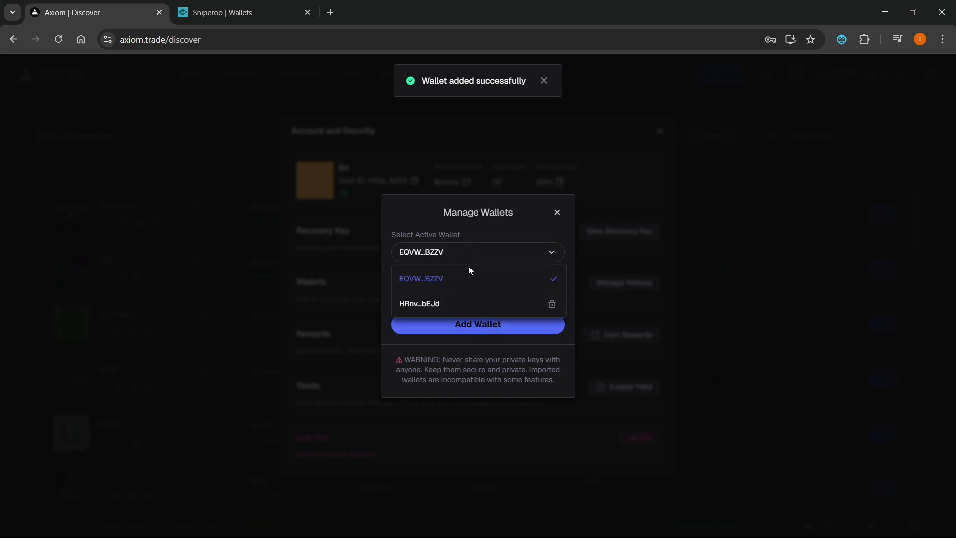
{"action": "left_click", "coordinate": [525, 220]}
{"action": "left_click", "coordinate": [557, 212]}
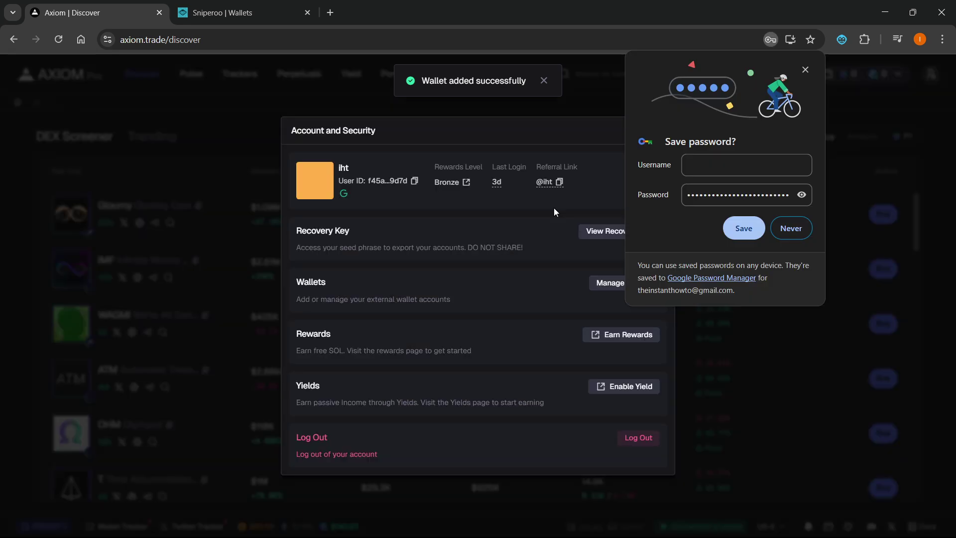
{"action": "left_click", "coordinate": [805, 69]}
{"action": "left_click", "coordinate": [659, 132]}
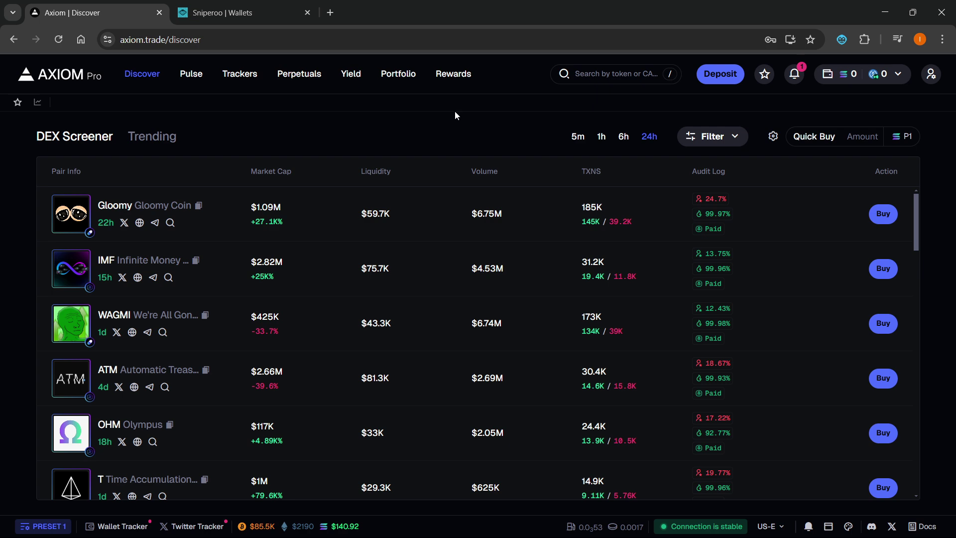
{"action": "key", "text": "F5"}
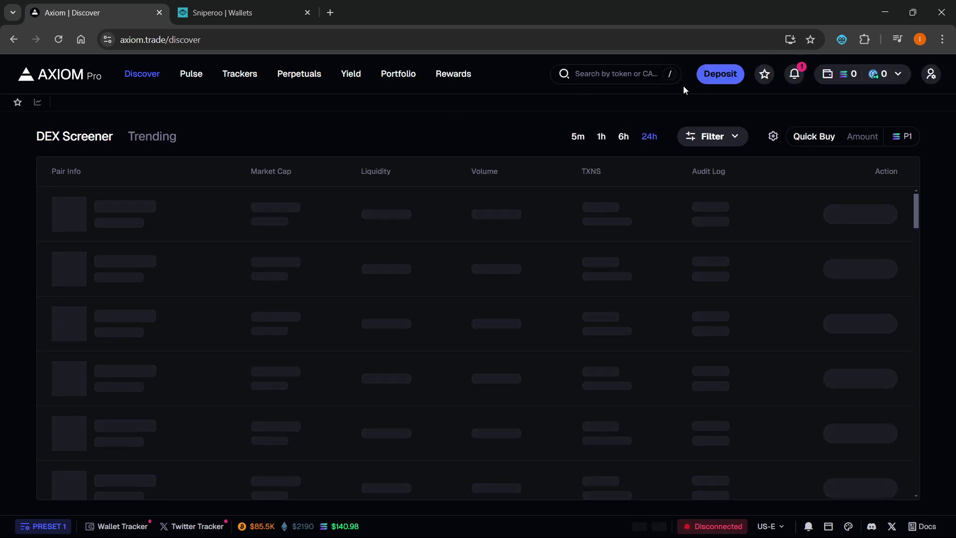
{"action": "left_click", "coordinate": [842, 40]}
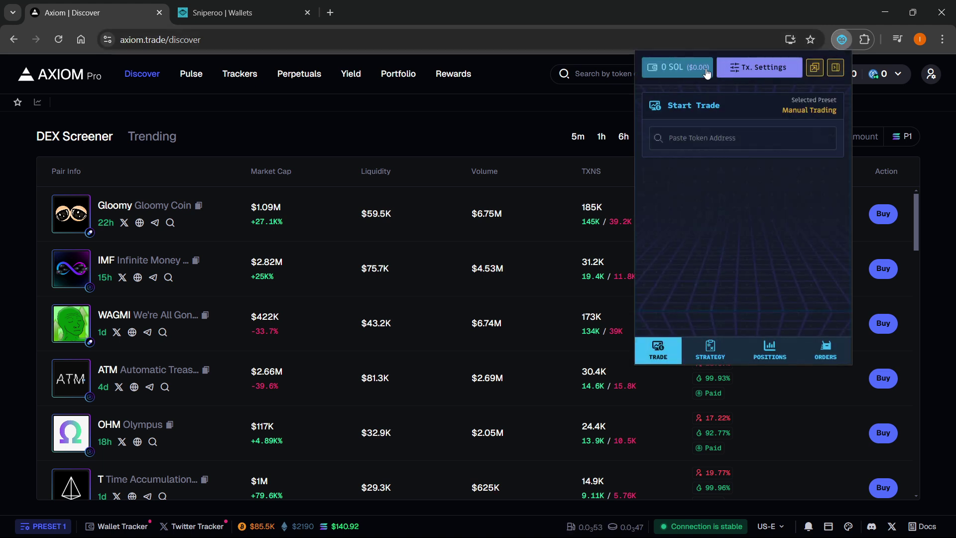
{"action": "left_click", "coordinate": [710, 350]}
{"action": "left_click", "coordinate": [769, 350]}
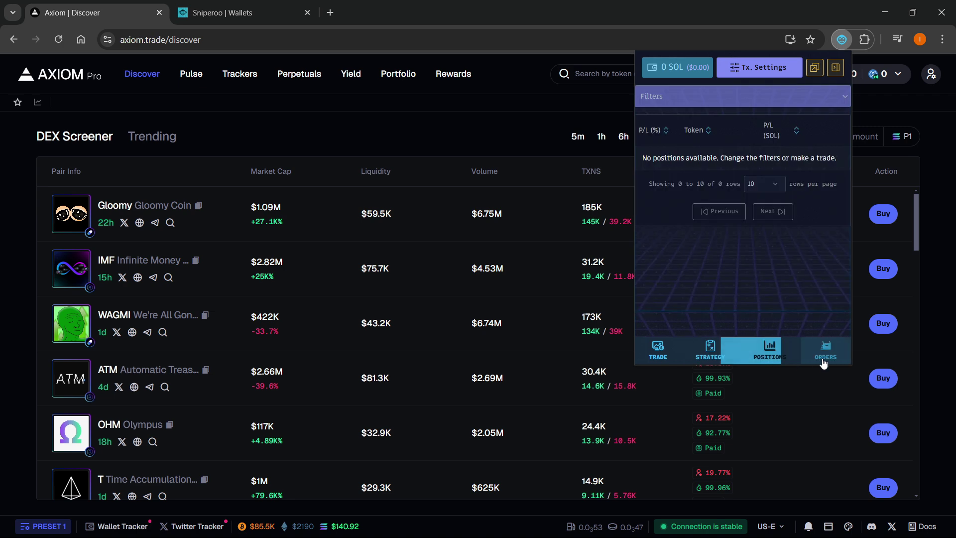
{"action": "left_click", "coordinate": [824, 351]}
{"action": "left_click", "coordinate": [768, 69]}
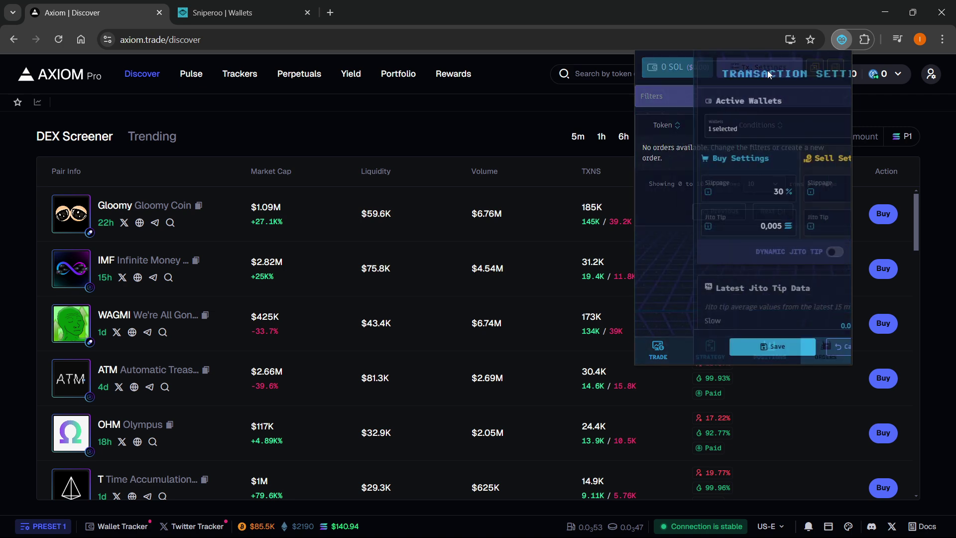
{"action": "scroll", "coordinate": [682, 113], "scroll_direction": "down", "scroll_amount": 3}
{"action": "scroll", "coordinate": [683, 113], "scroll_direction": "up", "scroll_amount": 3}
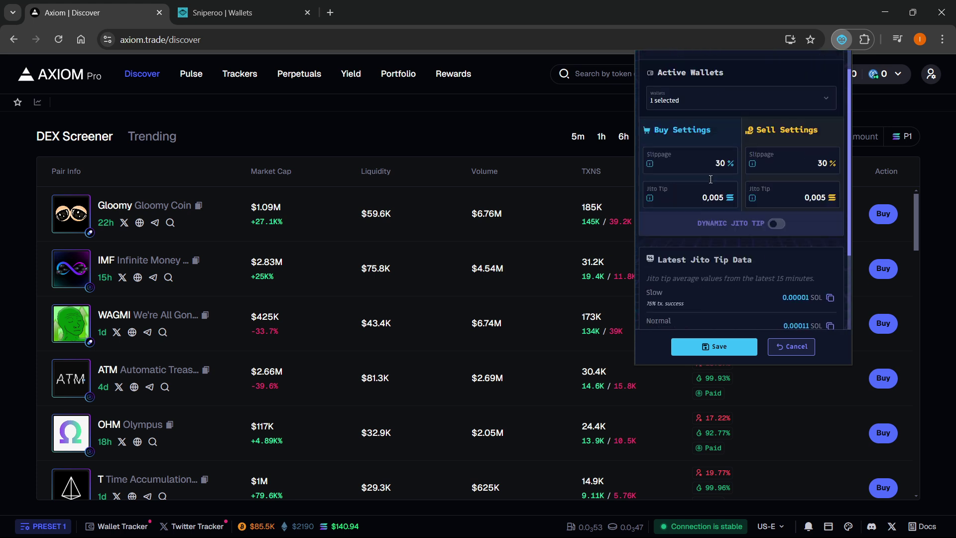
{"action": "left_click", "coordinate": [789, 346]}
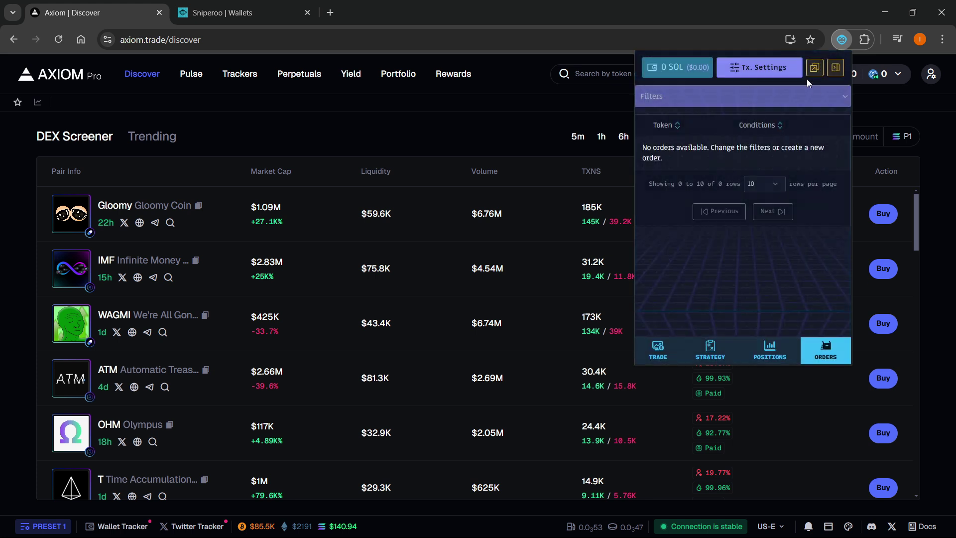
{"action": "left_click", "coordinate": [522, 113]}
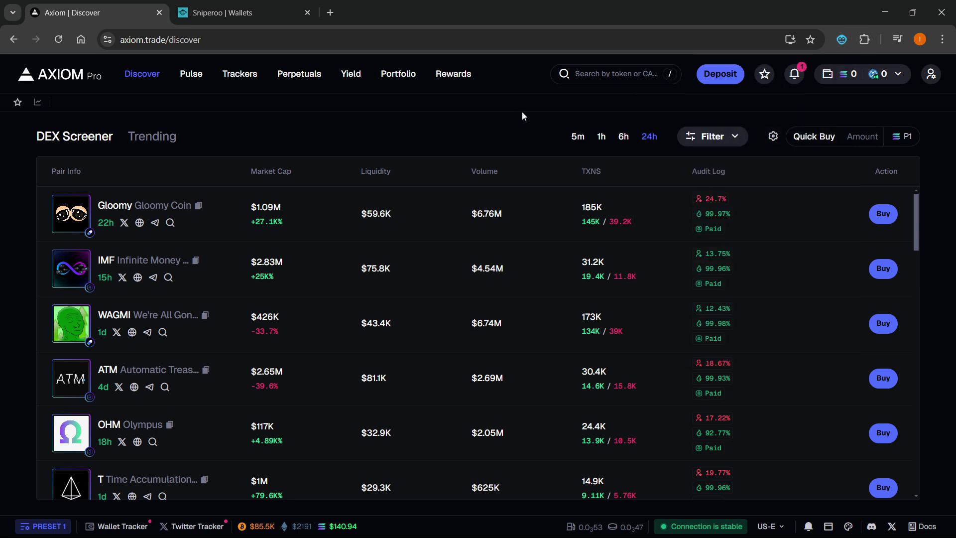
Open the Gloomy token chart and drag the Sniperoo Buy/Sell panel to its top right
{"action": "left_click", "coordinate": [233, 12]}
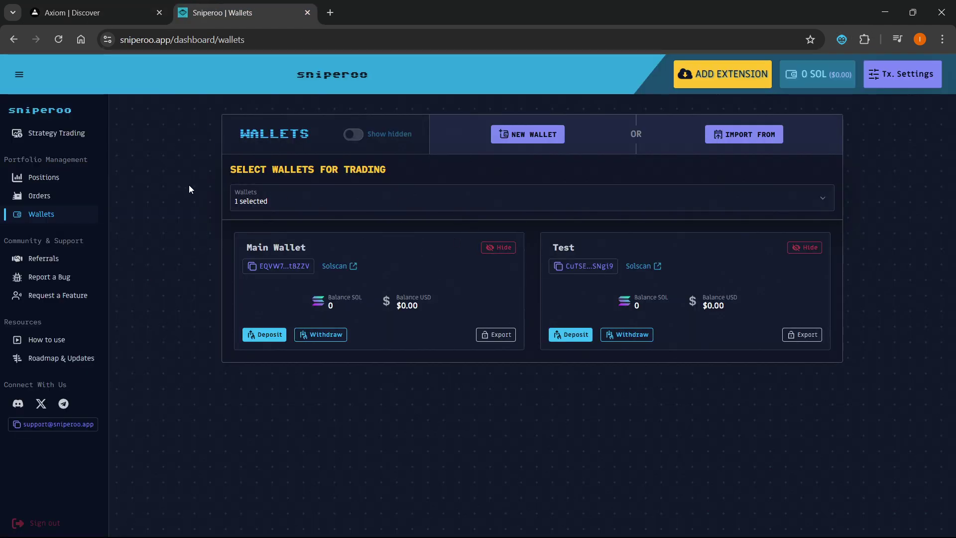
{"action": "left_click", "coordinate": [112, 10]}
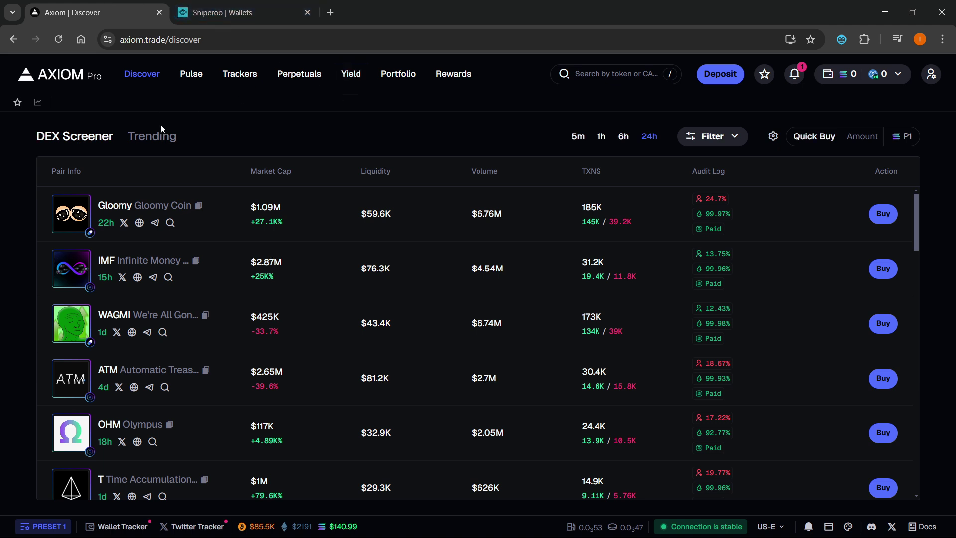
{"action": "left_click", "coordinate": [107, 209]}
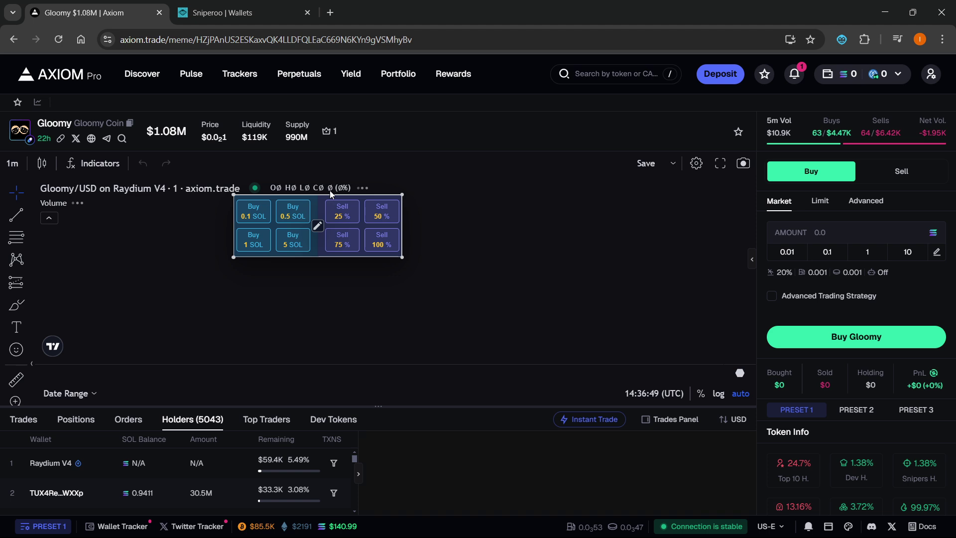
{"action": "left_click_drag", "start_coordinate": [319, 205], "coordinate": [573, 177]}
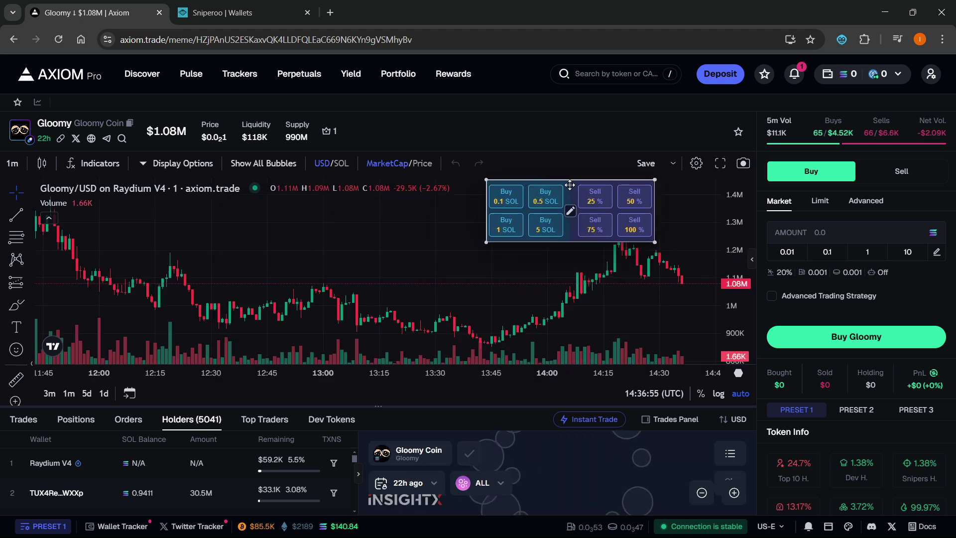
{"action": "left_click", "coordinate": [277, 6]}
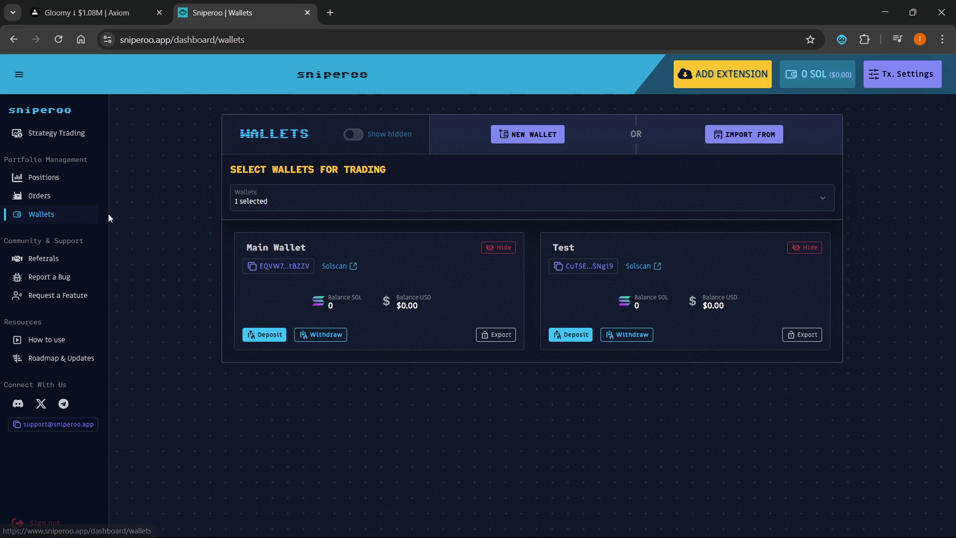
Open Sniperoo's Referral Dashboard and select the referral code
{"action": "left_click", "coordinate": [53, 261]}
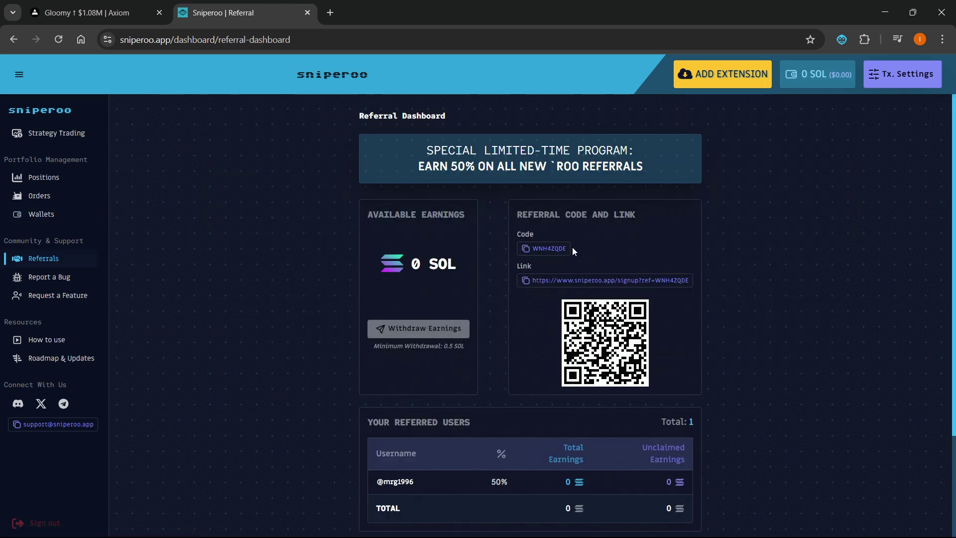
{"action": "double_click", "coordinate": [537, 251]}
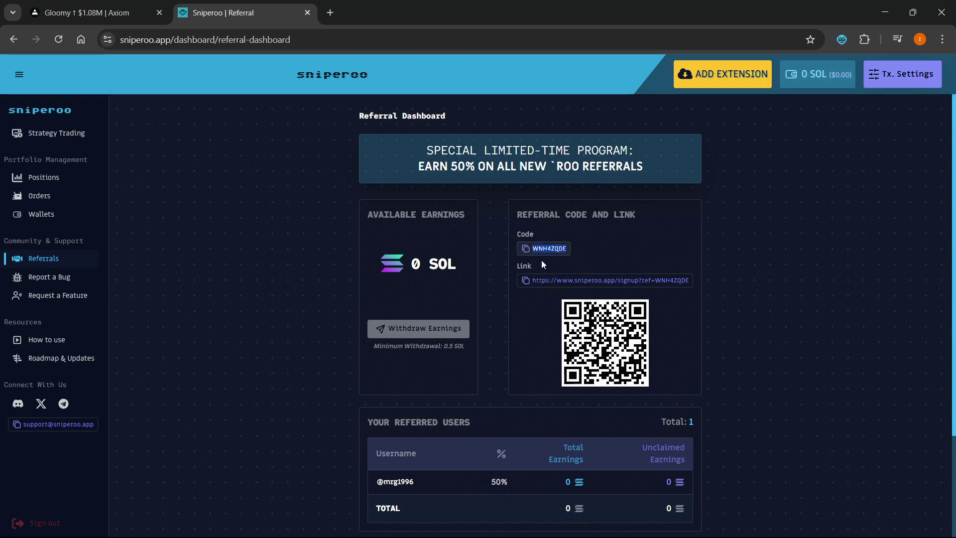
{"action": "left_click", "coordinate": [598, 251]}
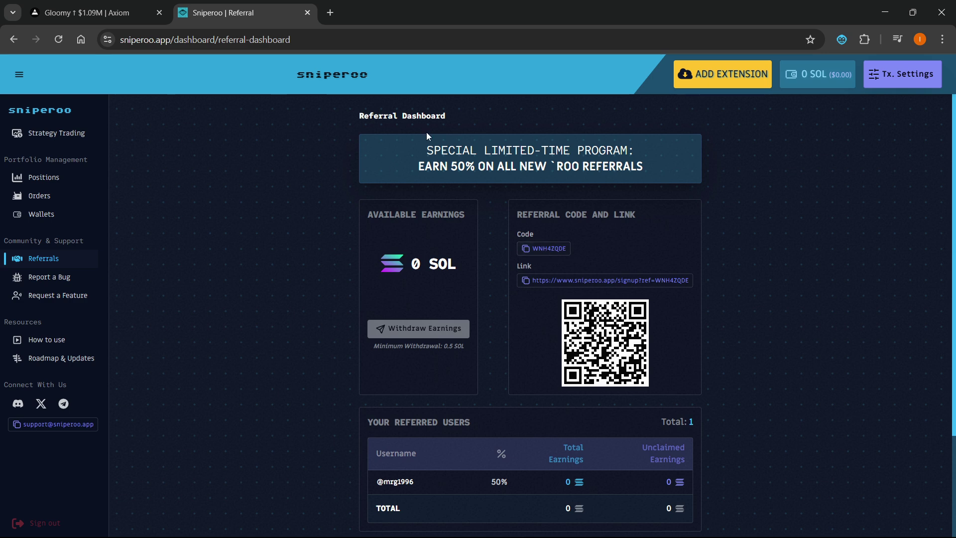
{"action": "key", "text": "ctrl+w"}
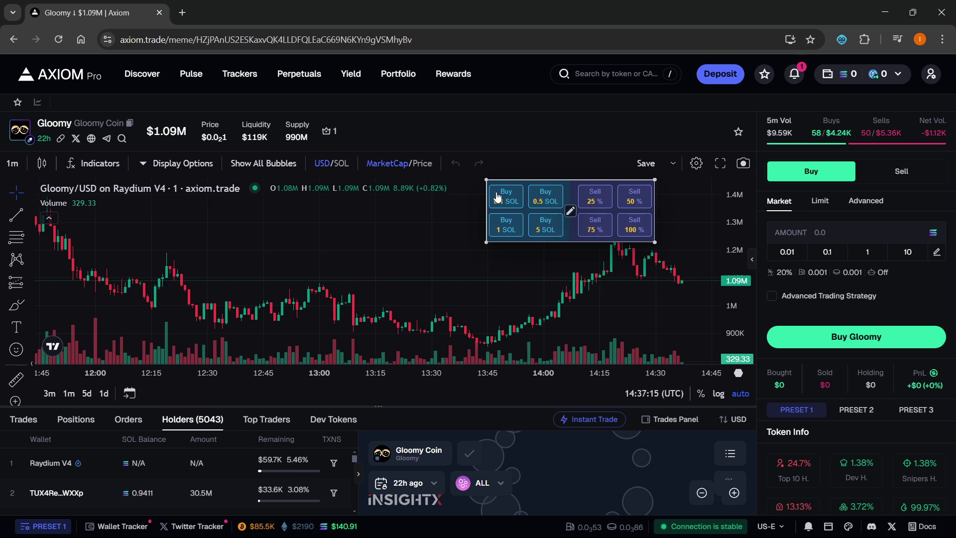